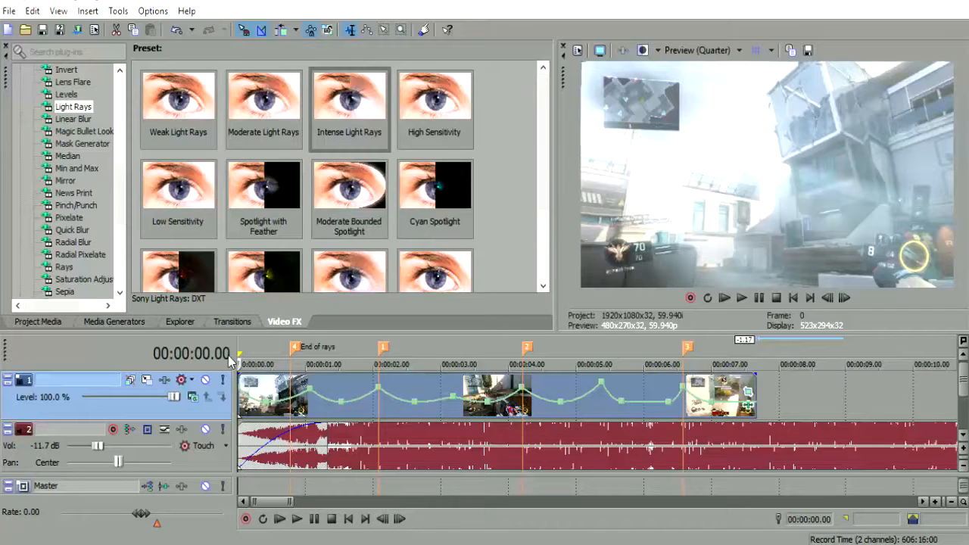
Step: Review the gameplay clip at its velocity peaks from the end of the opening rays to about 00:00:05.19
click(291, 413)
click(311, 409)
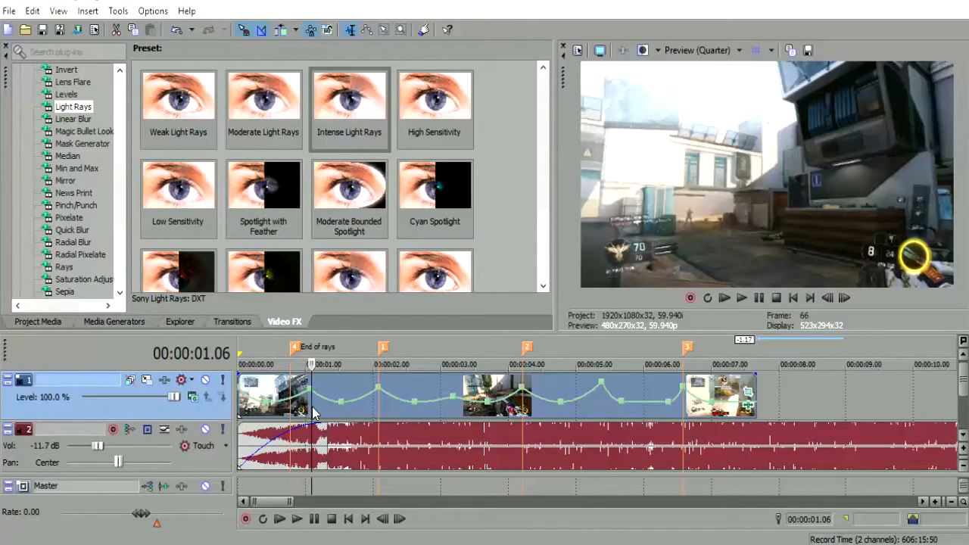
click(309, 401)
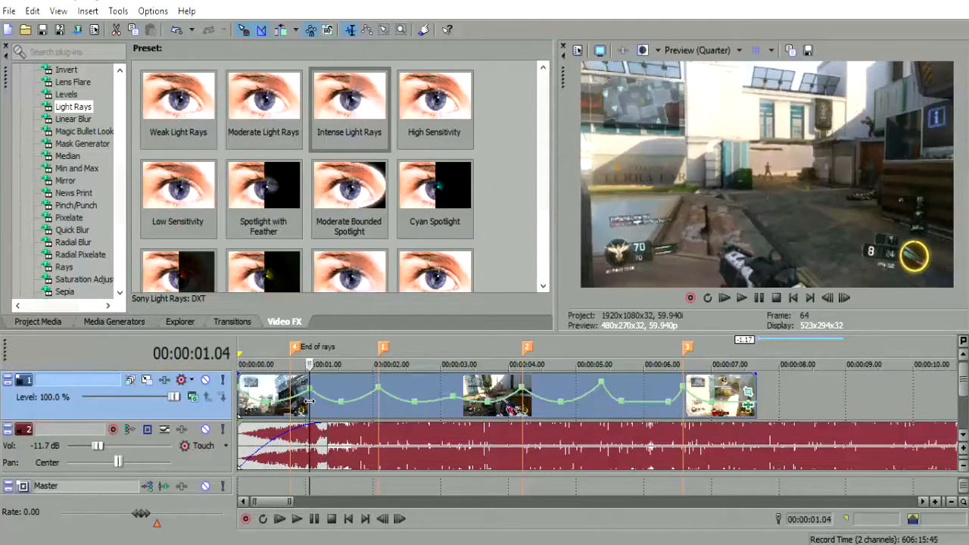
click(378, 409)
click(409, 408)
click(443, 414)
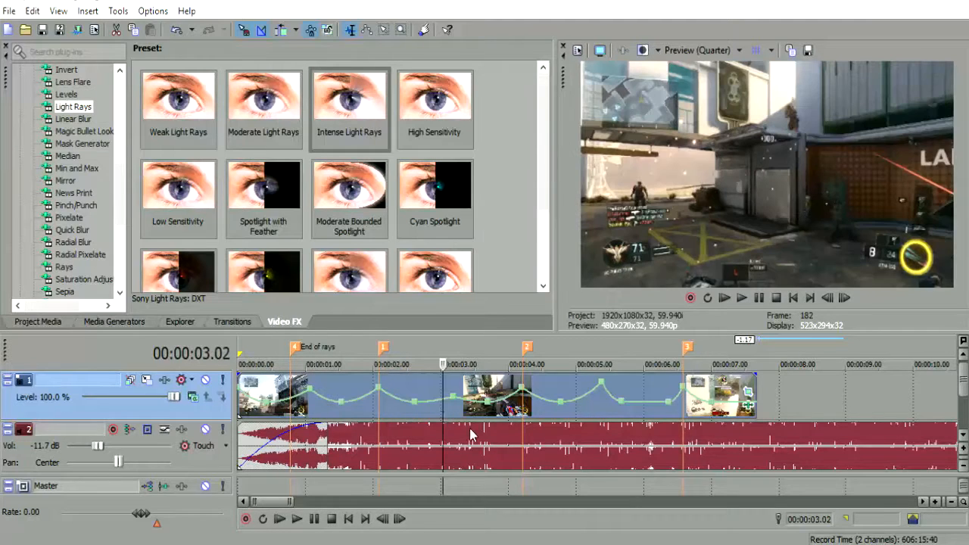
click(525, 413)
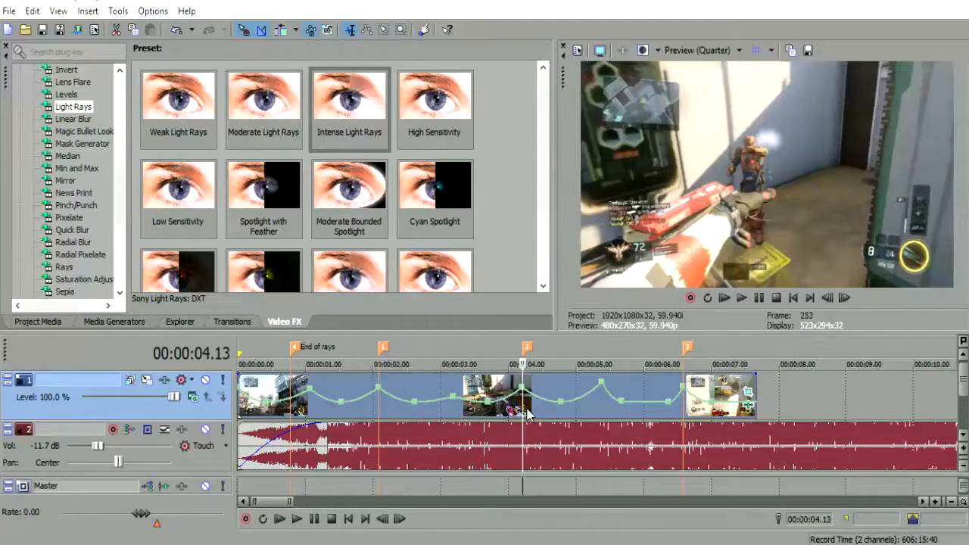
click(597, 405)
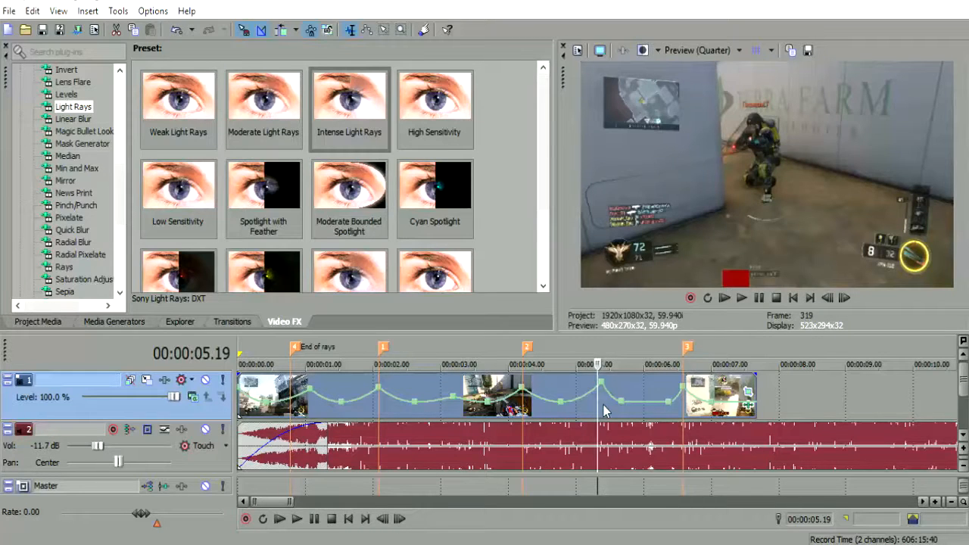
Step: Compare the opening rays section with the shot at marker 1, and examine the frames around that marker one by one
click(378, 401)
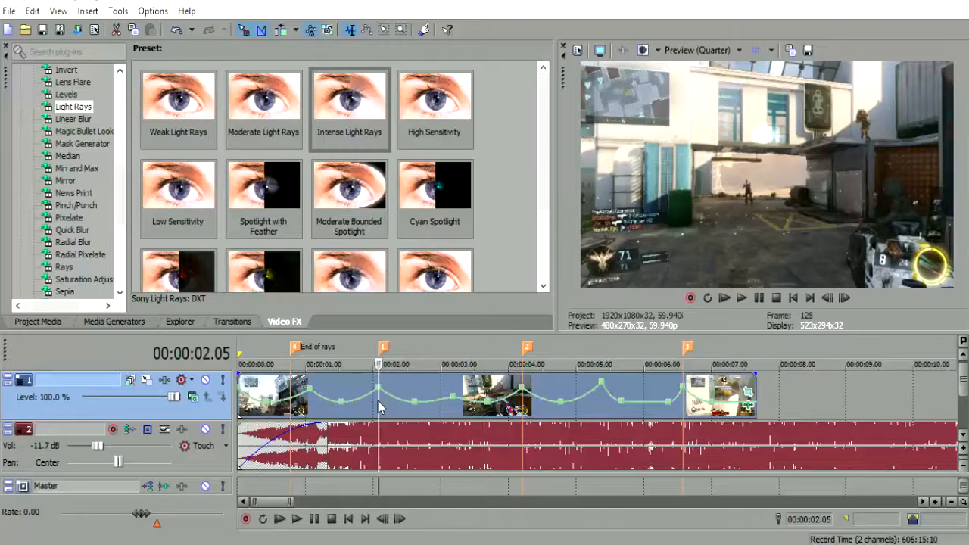
click(251, 409)
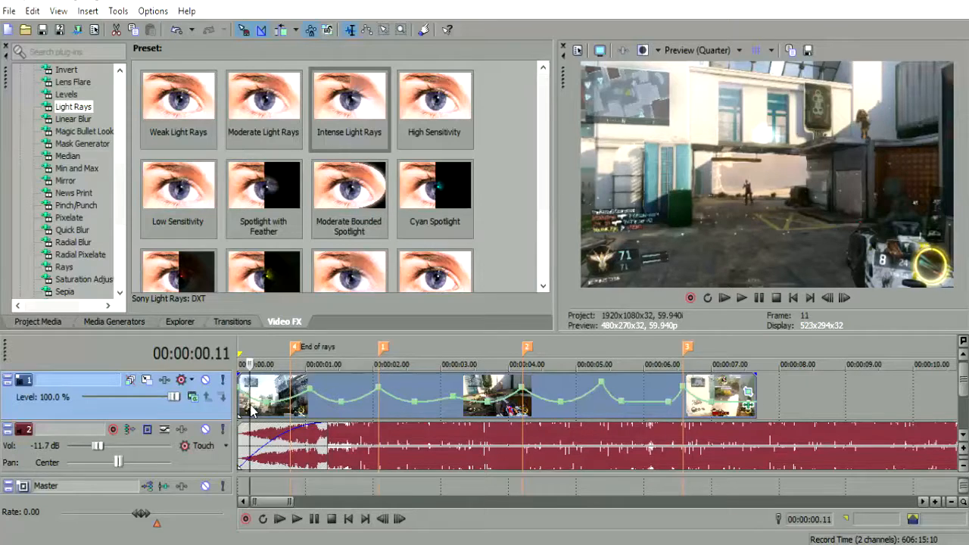
click(274, 390)
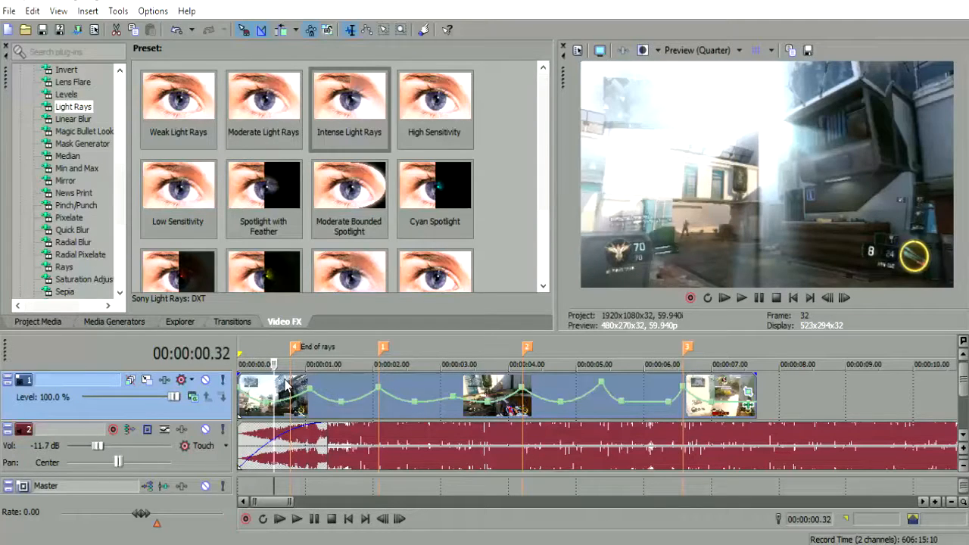
click(378, 400)
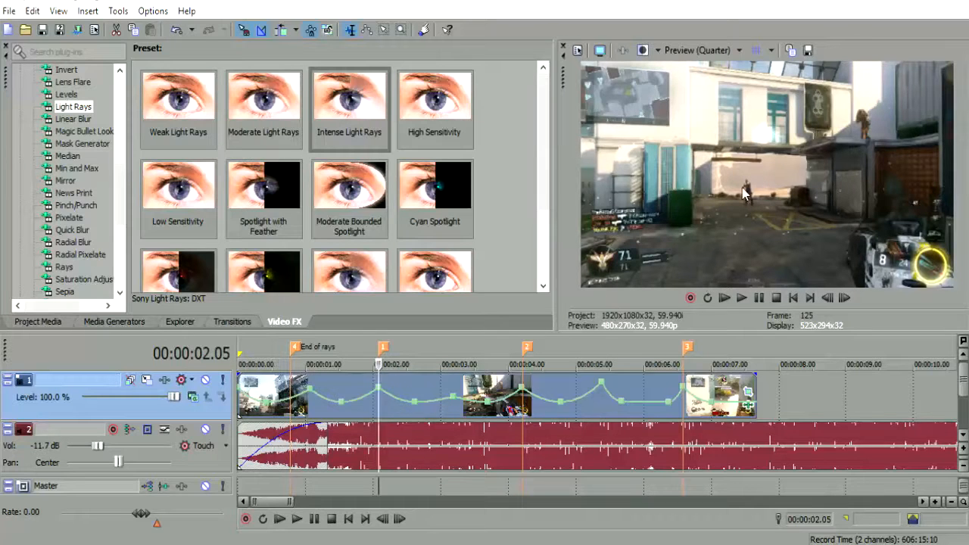
click(827, 298)
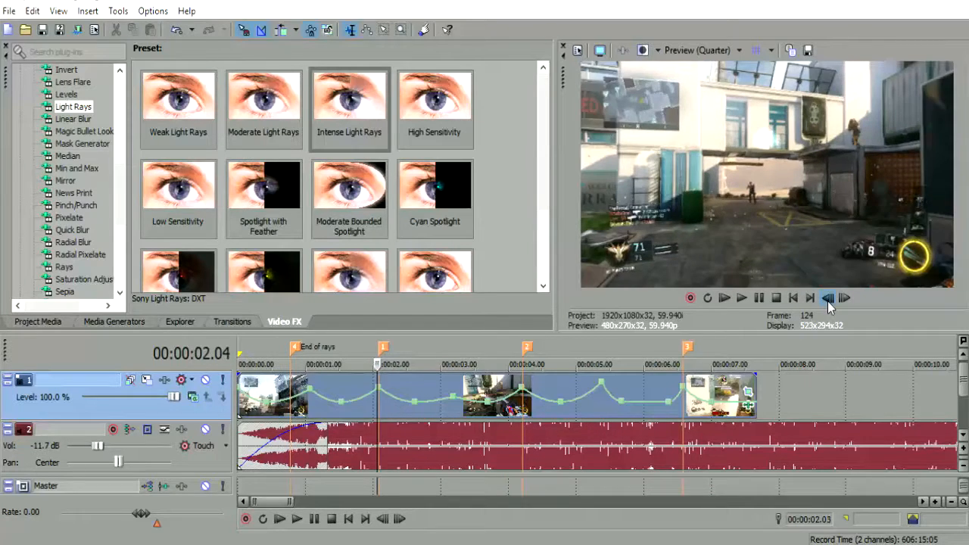
click(827, 299)
click(827, 298)
click(828, 298)
click(844, 298)
click(845, 299)
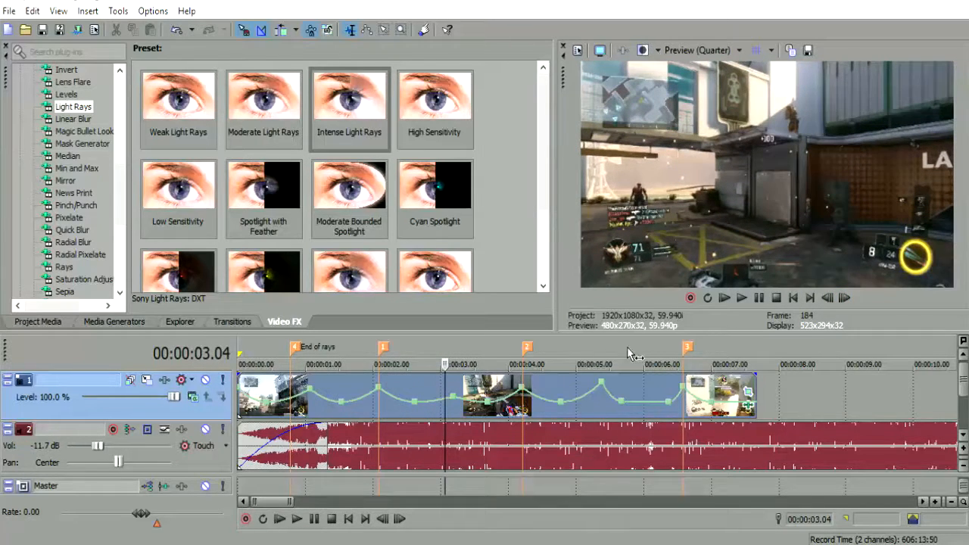
Step: Apply the Light Rays effect with the Intense Light Rays preset to the gameplay clip, with the playhead at 00:00:02.05
click(381, 408)
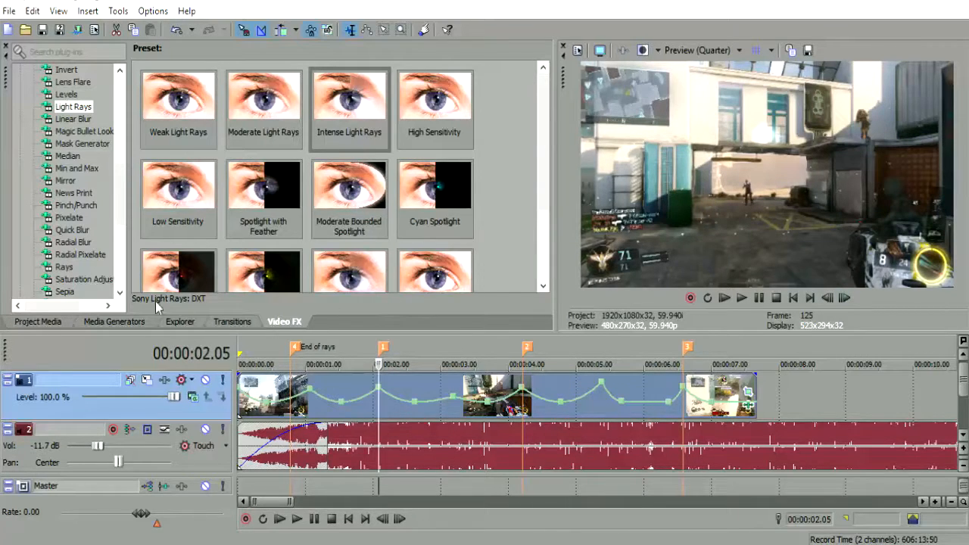
click(67, 119)
click(70, 106)
click(66, 267)
click(66, 94)
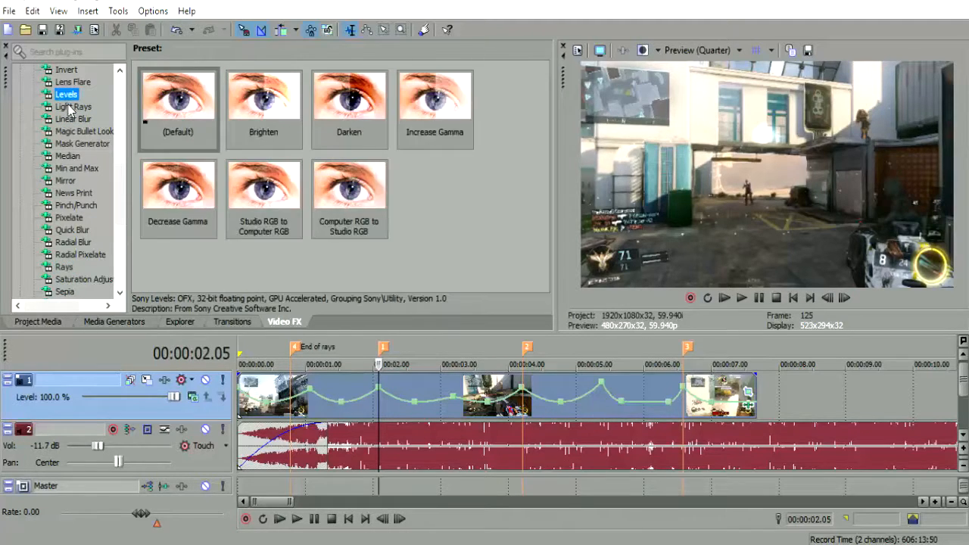
click(73, 107)
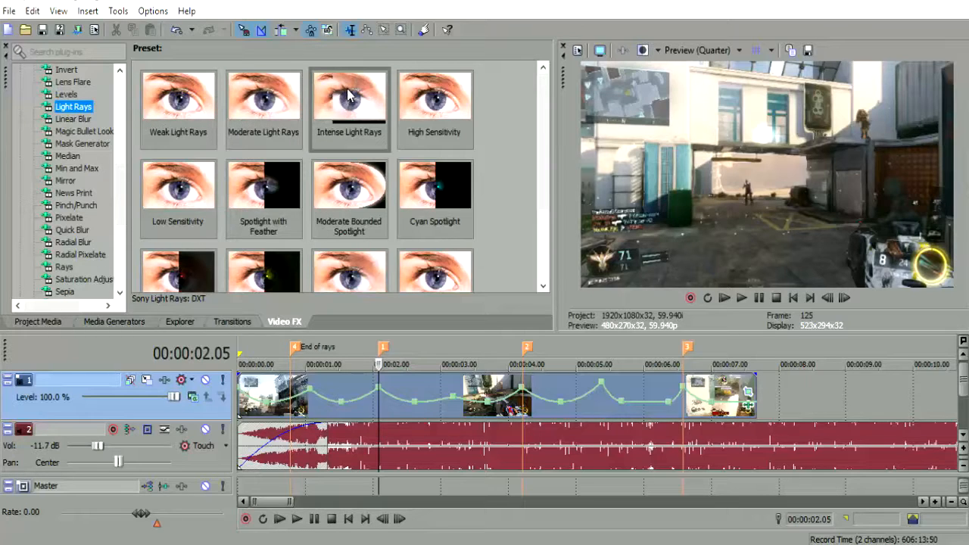
drag(340, 101, 392, 370)
drag(378, 402, 379, 403)
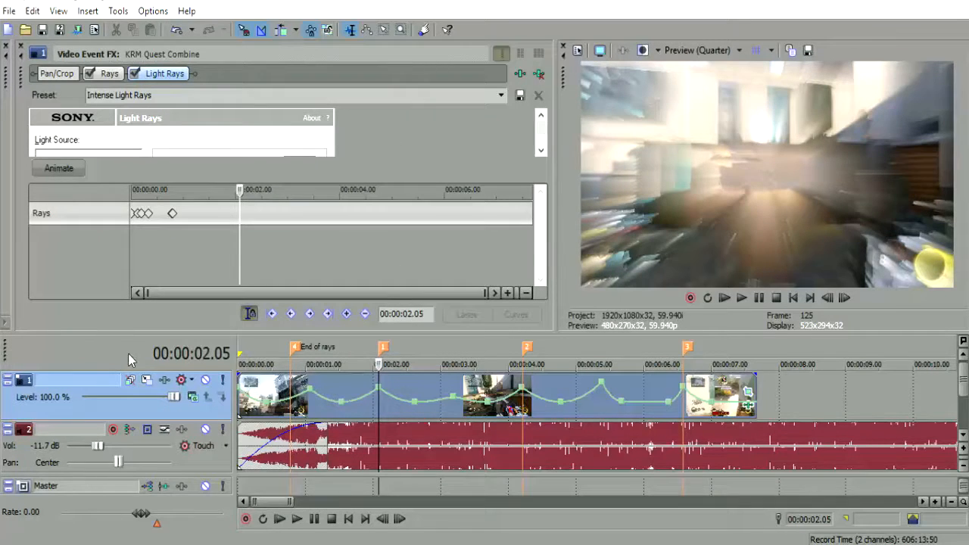
Step: Enlarge the effect settings area and set the Light Rays Strength to 0.604 and Noise to 0.207
drag(140, 333, 167, 380)
drag(151, 225, 152, 286)
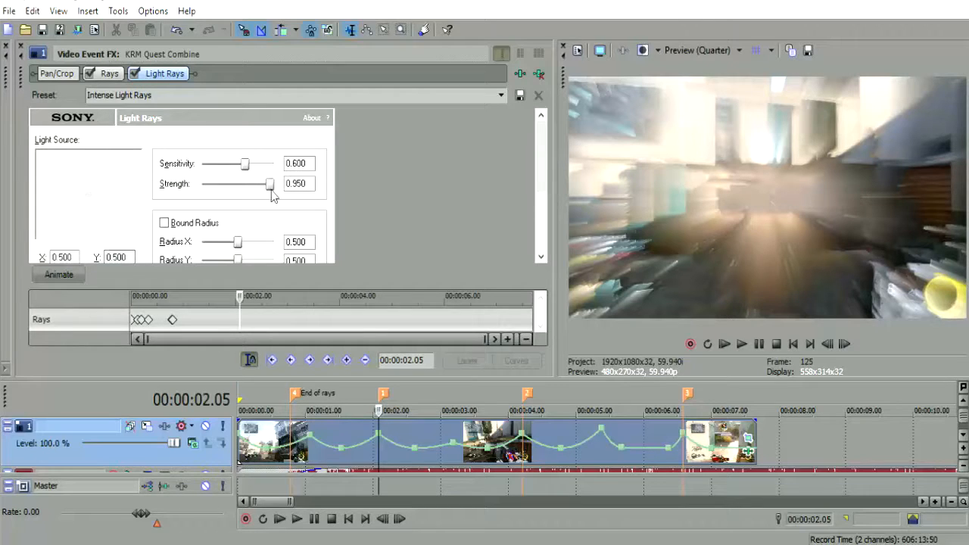
drag(270, 187, 249, 188)
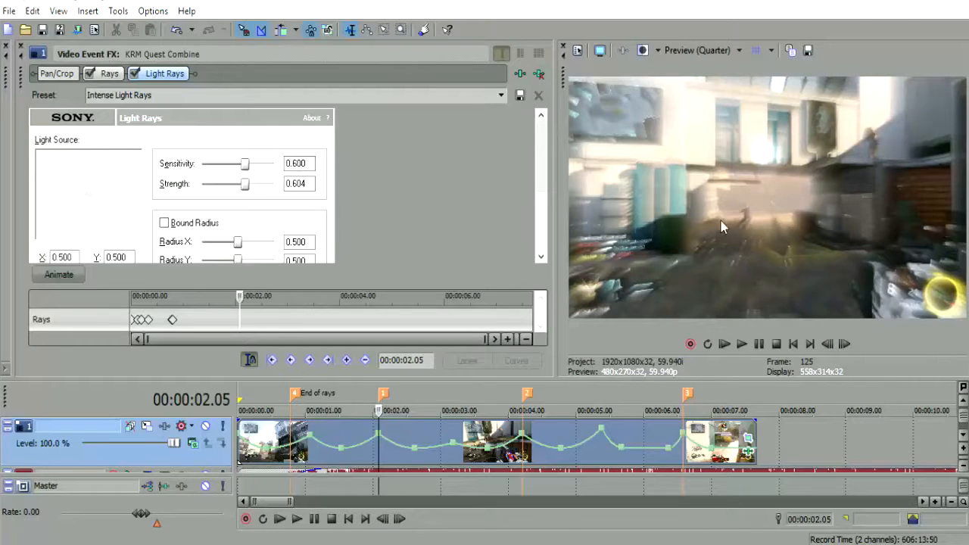
drag(539, 173, 487, 233)
mouse_move(201, 219)
mouse_down()
mouse_move(278, 214)
mouse_move(249, 206)
mouse_move(257, 217)
mouse_move(215, 219)
mouse_up()
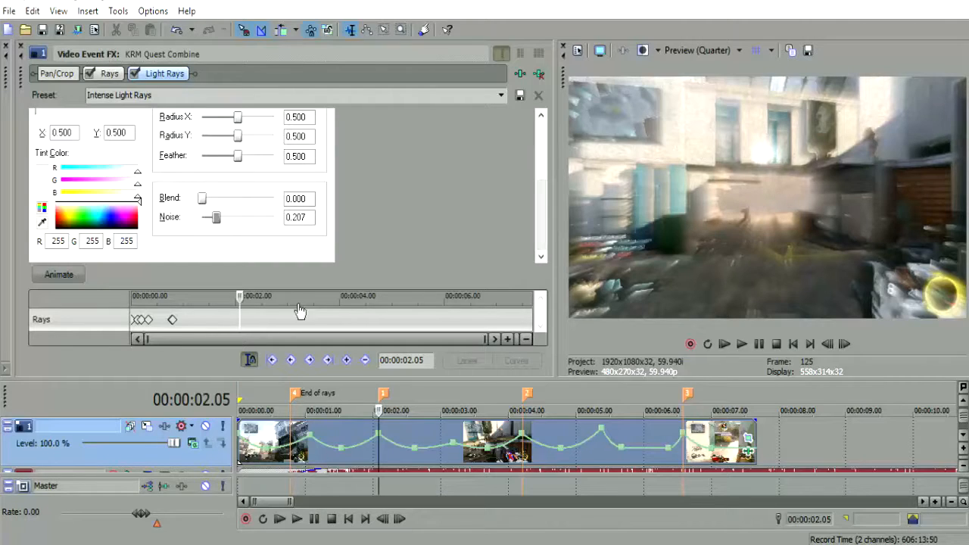
Step: Turn on animation for Light Rays and move its starting keyframe to the shot at 00:00:02.05
click(75, 279)
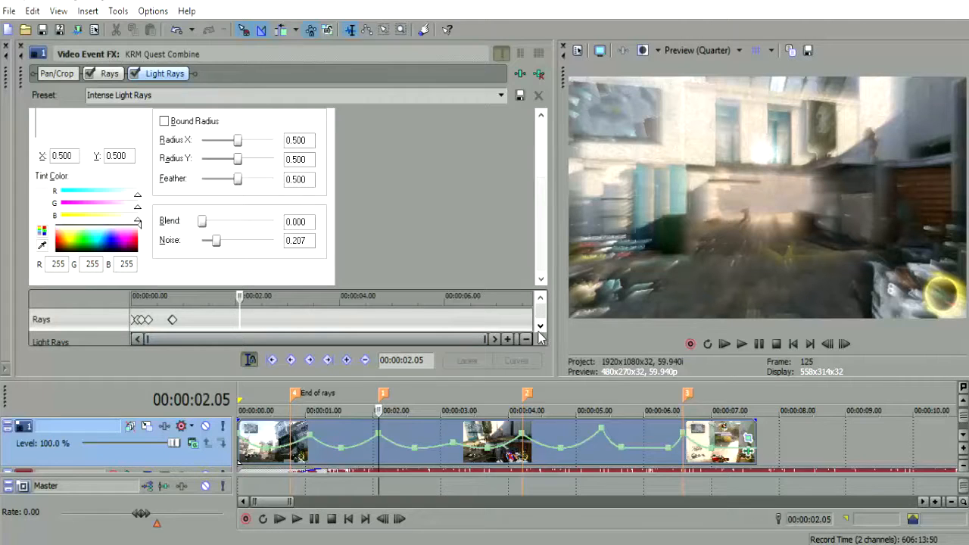
drag(272, 288, 263, 266)
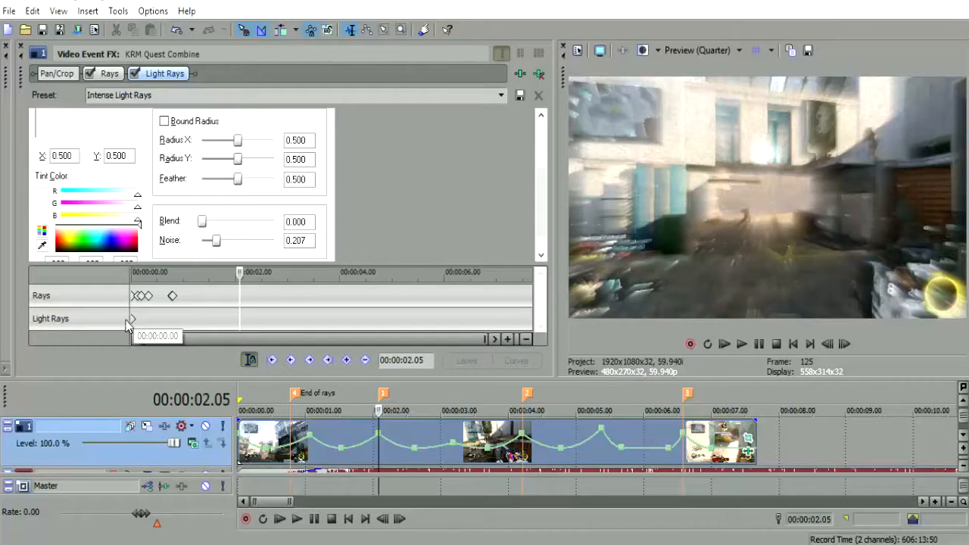
drag(130, 322, 240, 325)
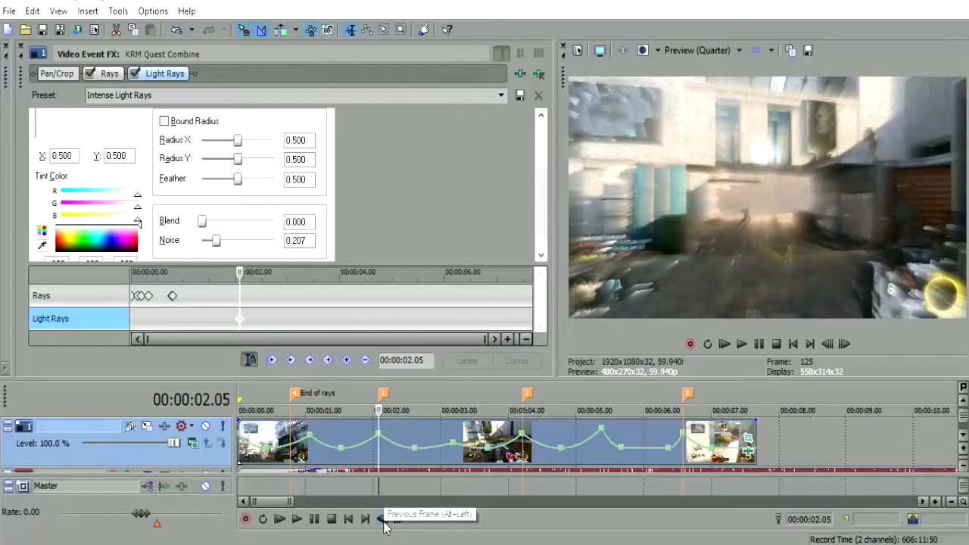
Step: One frame before the shot, at 00:00:02.04, set the Light Rays Noise, Sensitivity and Strength to 0
click(382, 520)
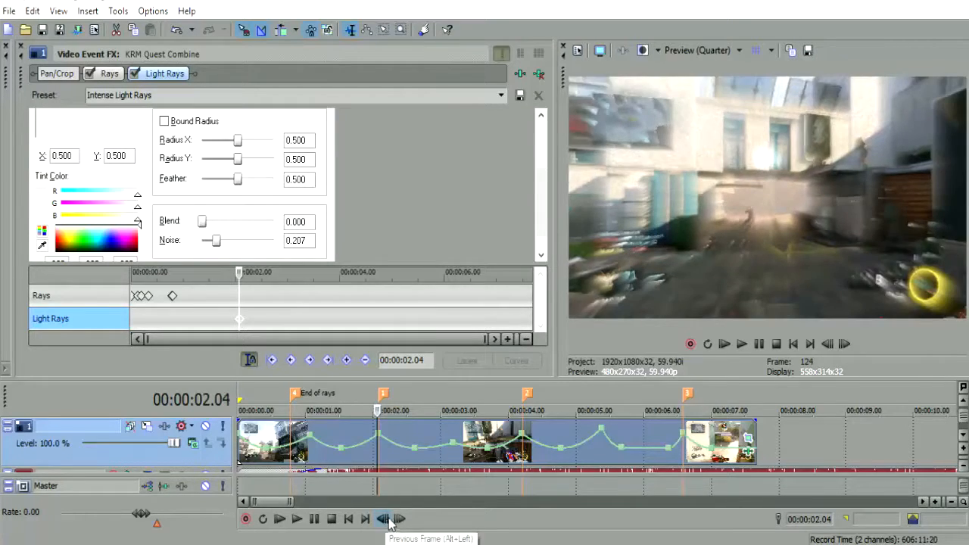
click(400, 520)
click(400, 519)
click(385, 518)
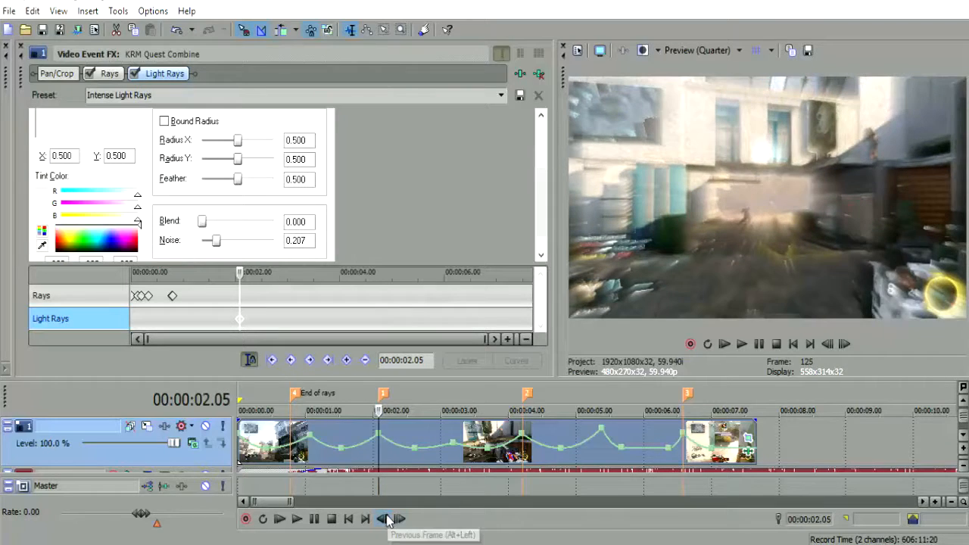
click(385, 518)
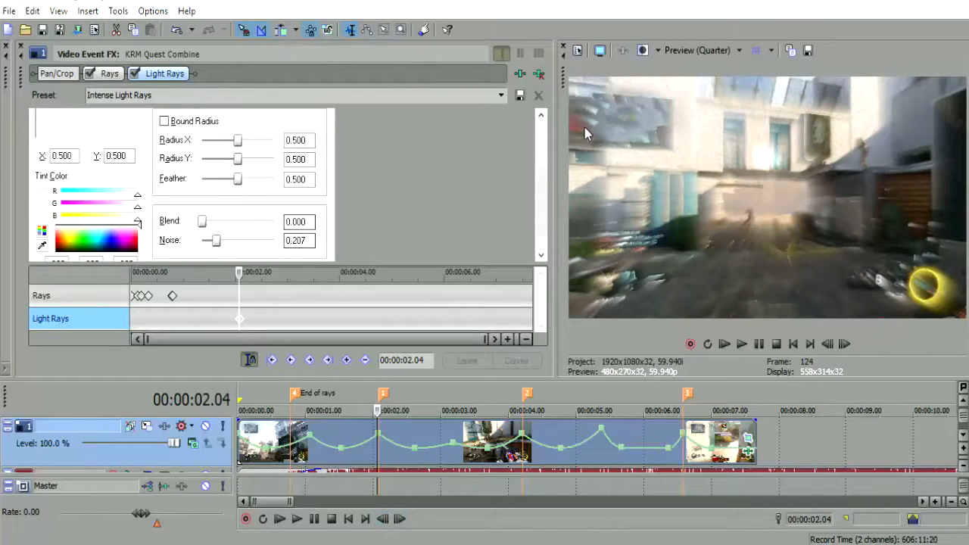
drag(216, 241, 200, 240)
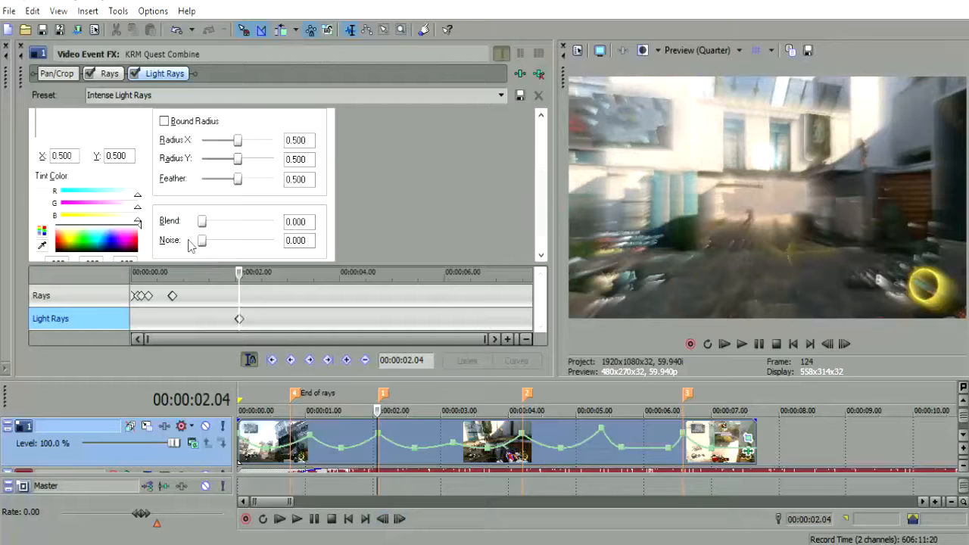
scroll(543, 203, up, 3)
drag(244, 163, 184, 195)
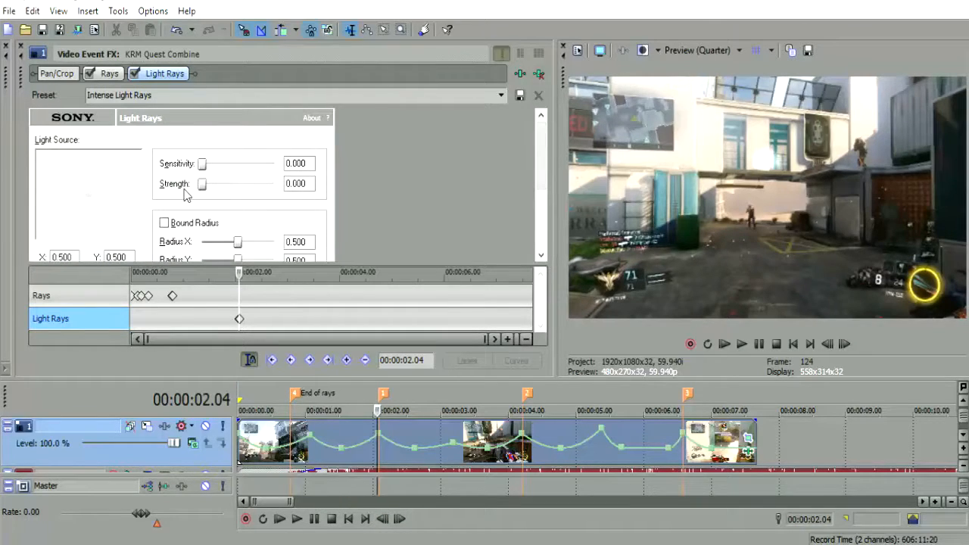
Step: At 00:00:02.37, the low point of the velocity curve after marker 1, set the Light Rays Sensitivity, Strength and Noise to 0
click(844, 344)
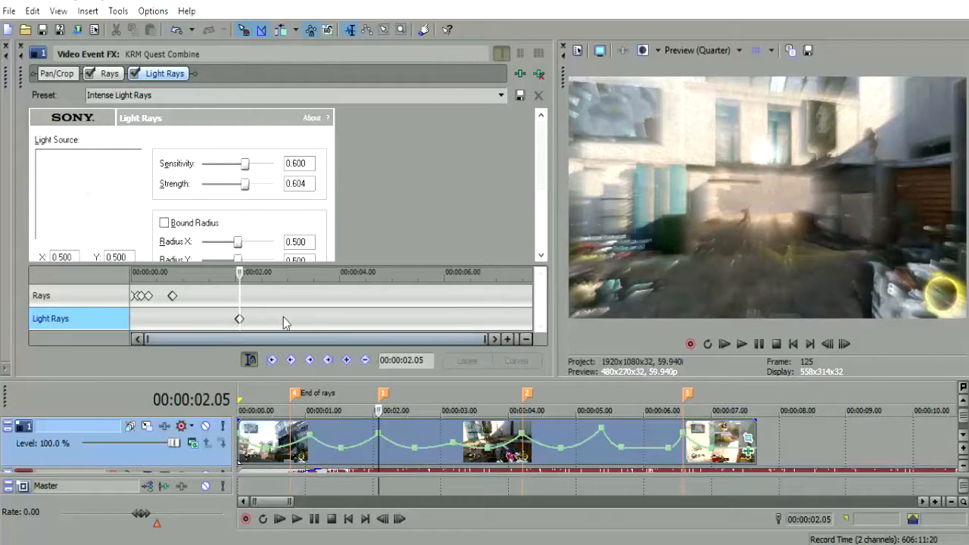
click(843, 344)
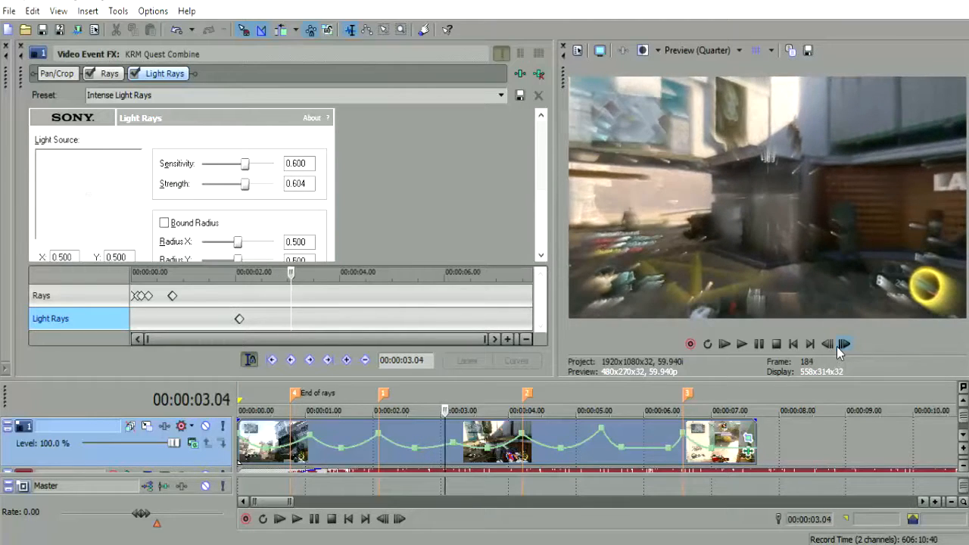
click(454, 451)
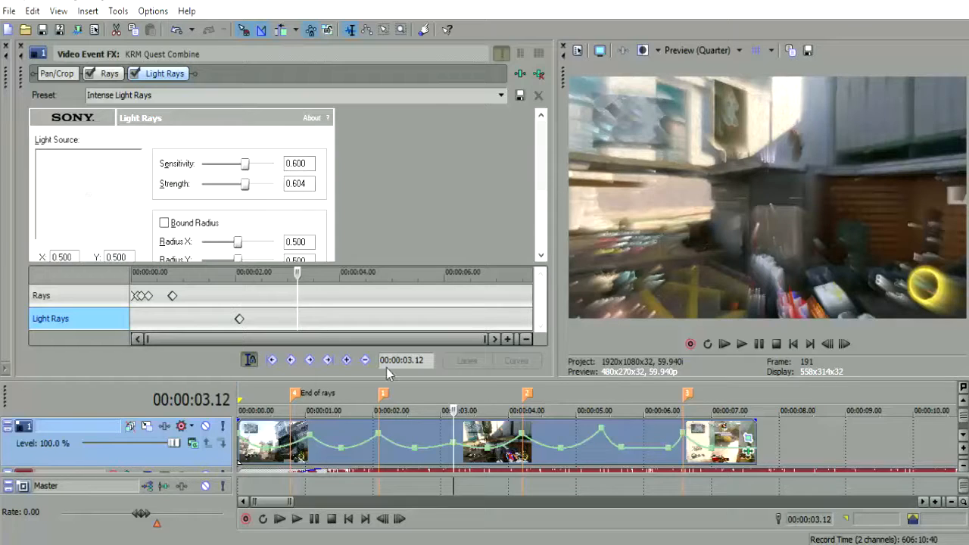
drag(412, 461, 391, 450)
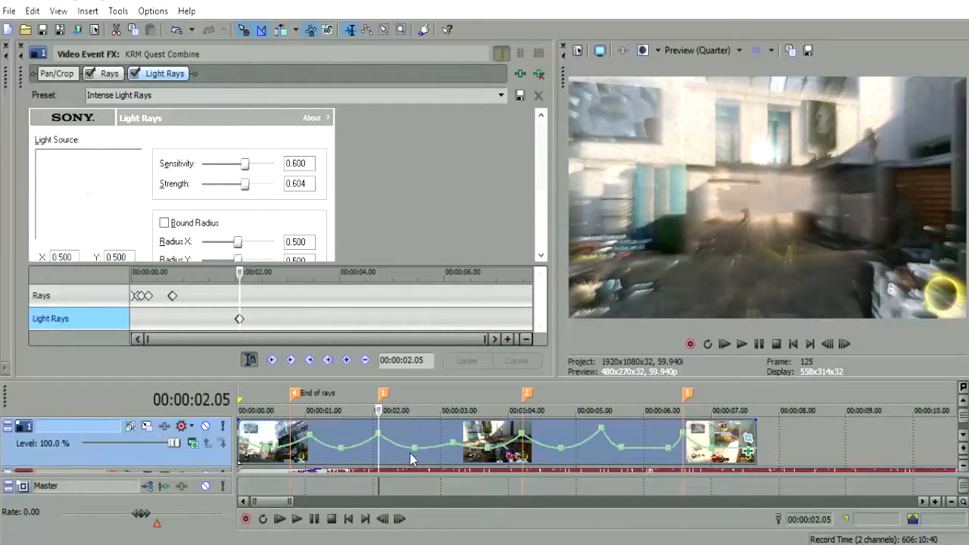
click(414, 454)
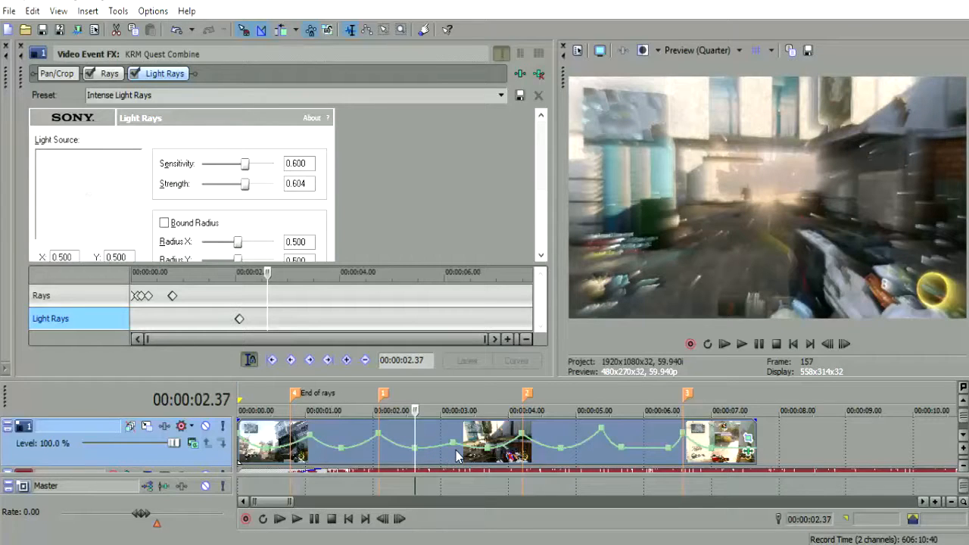
click(451, 451)
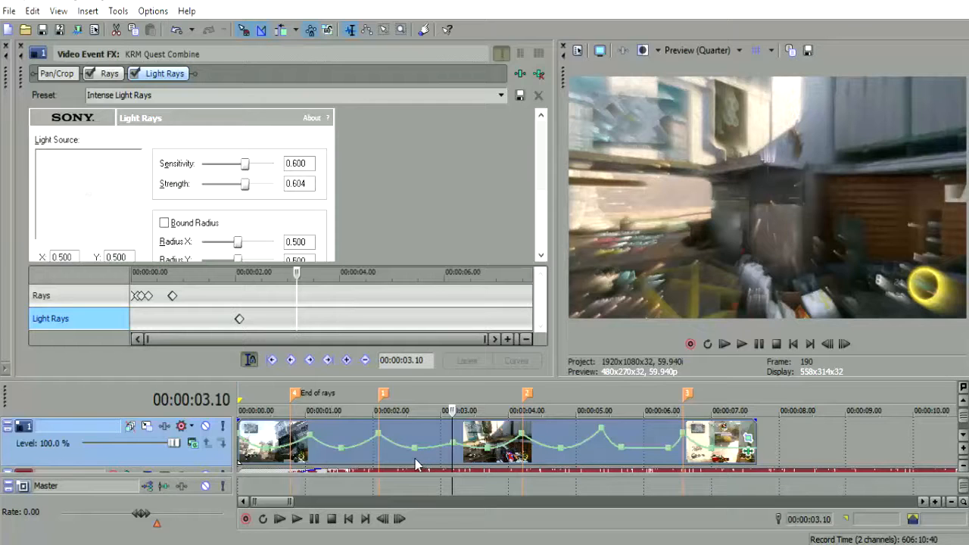
click(415, 457)
drag(236, 191, 165, 170)
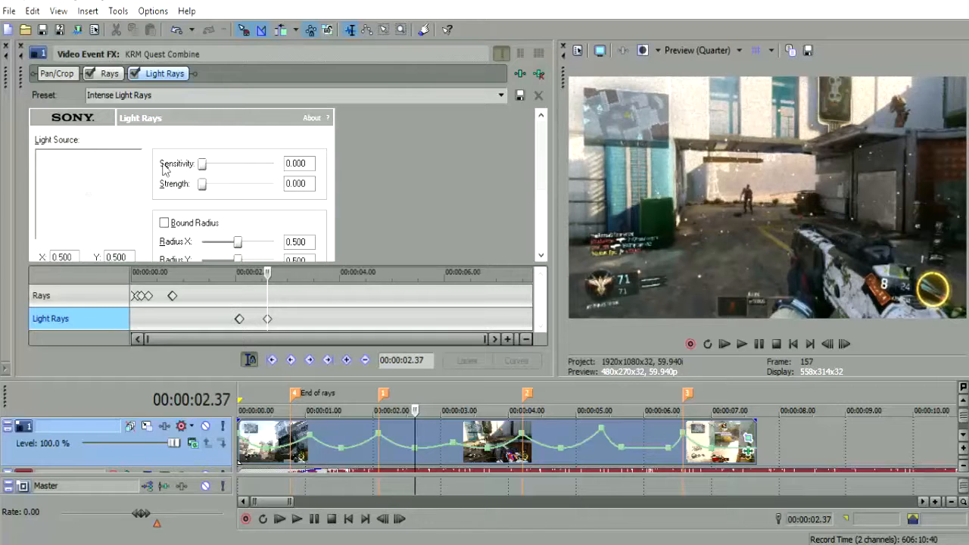
drag(220, 221, 174, 220)
Step: Move the closing Light Rays keyframe to about 00:00:02.46 and check the rays fading frame by frame from 00:00:02.04
drag(269, 321, 277, 322)
click(239, 318)
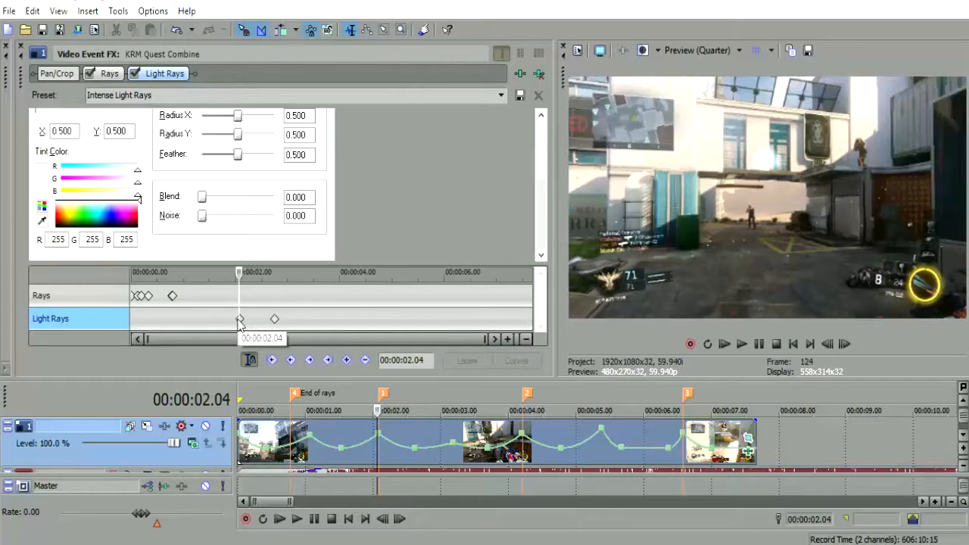
click(844, 344)
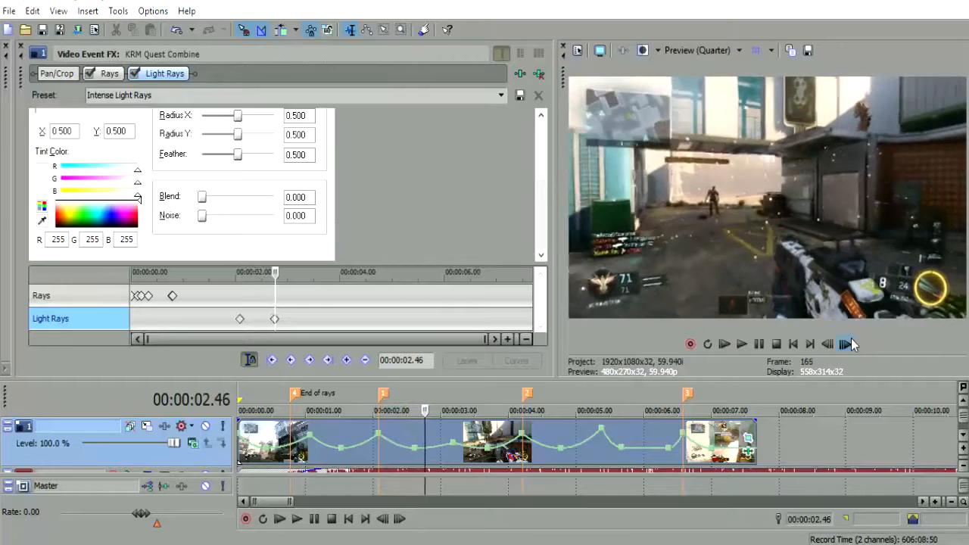
Step: Examine the Light Rays frame by frame from about 00:00:01.41 past the shot and return to the keyframe at 00:00:02.05
click(831, 344)
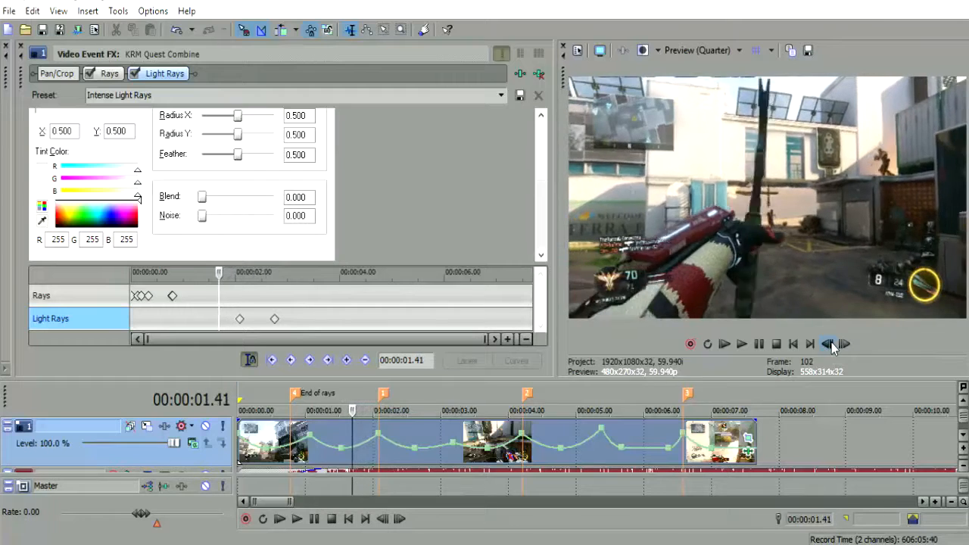
click(845, 344)
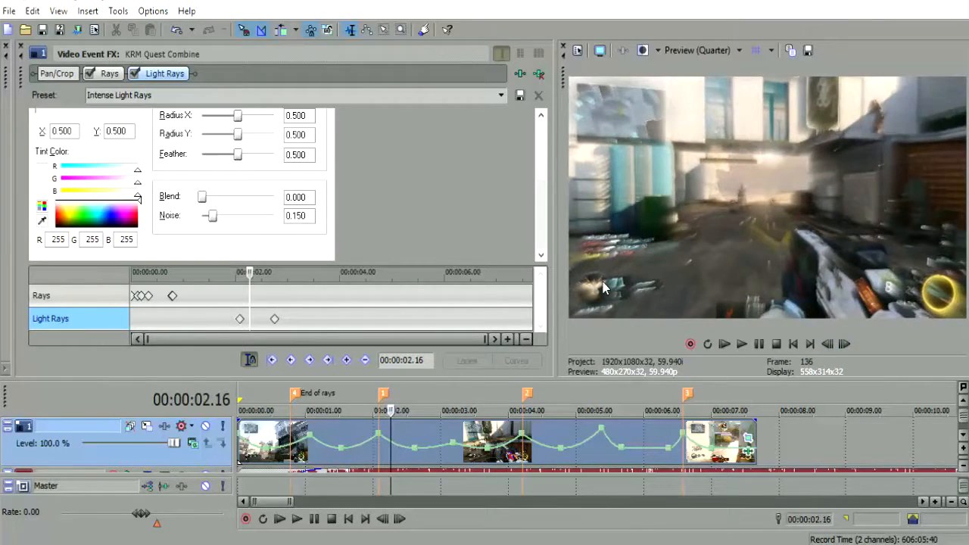
click(239, 319)
click(843, 343)
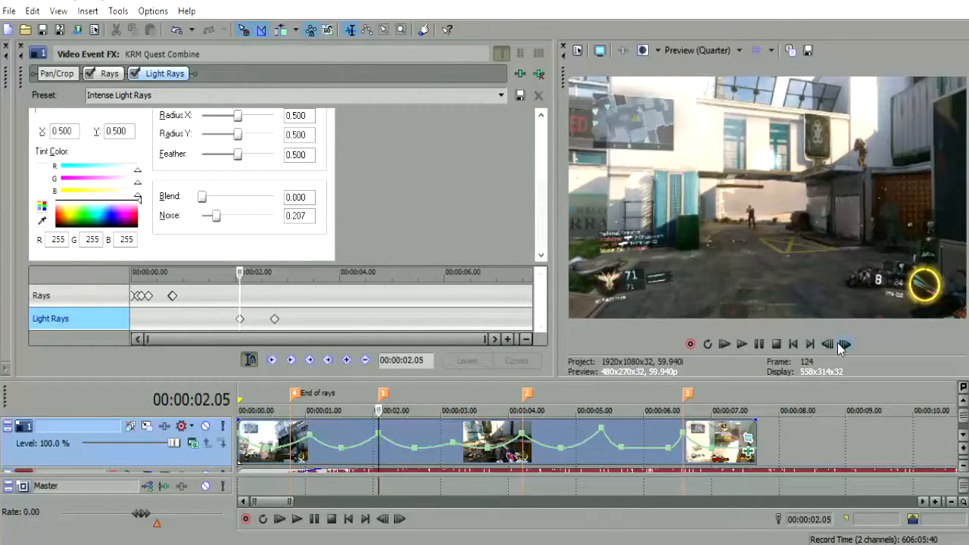
Step: Try moving the Light Rays light source away from the centre at the shot, and undo the move
drag(540, 227, 546, 113)
drag(89, 197, 67, 201)
click(176, 30)
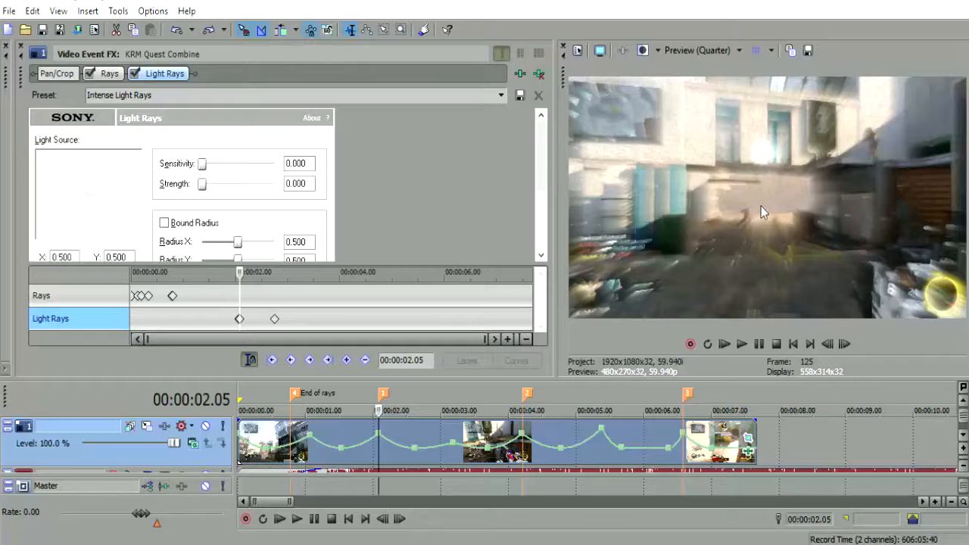
Step: At 00:00:02.06, set the Light Rays light source to X 0.447 and Y 0.558 and check the following frames up to about 00:00:02.22
click(90, 200)
click(399, 519)
drag(95, 206, 81, 205)
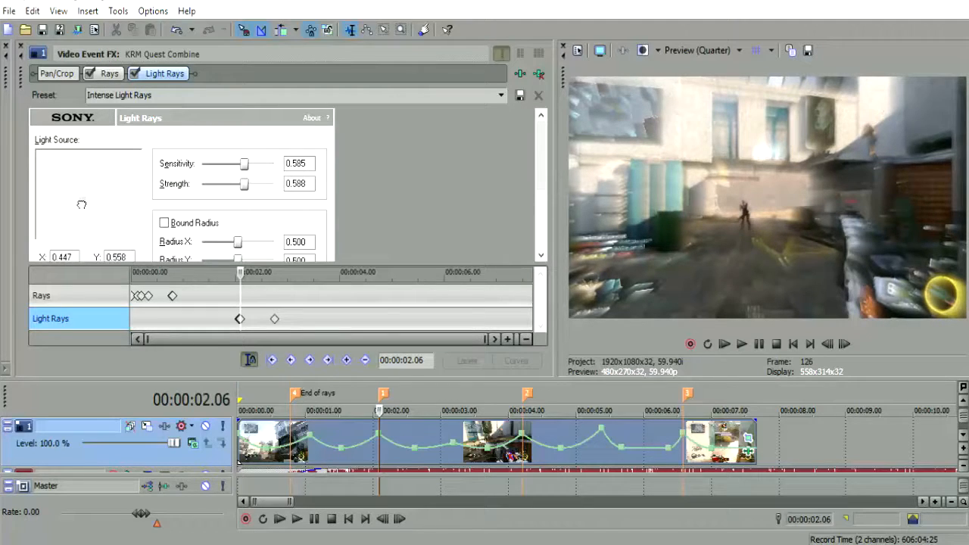
click(852, 344)
click(853, 344)
click(852, 344)
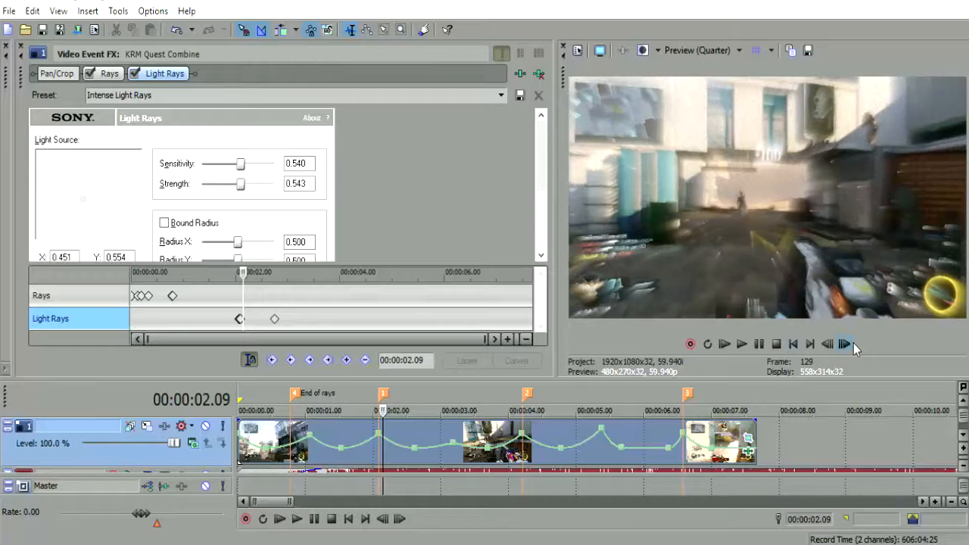
click(845, 344)
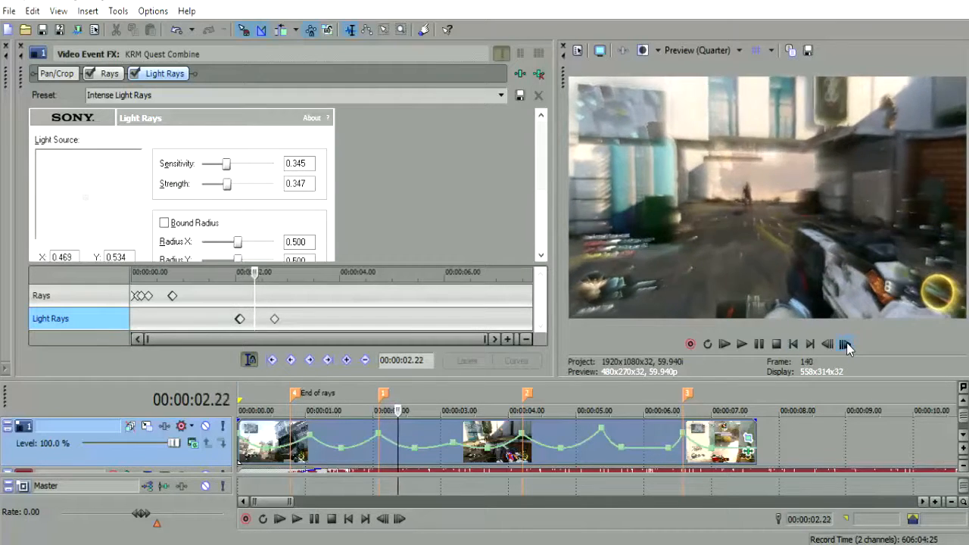
Step: At 00:00:02.29, nudge the light source slightly to add an intermediate Light Rays keyframe, and check the frames after it
click(833, 346)
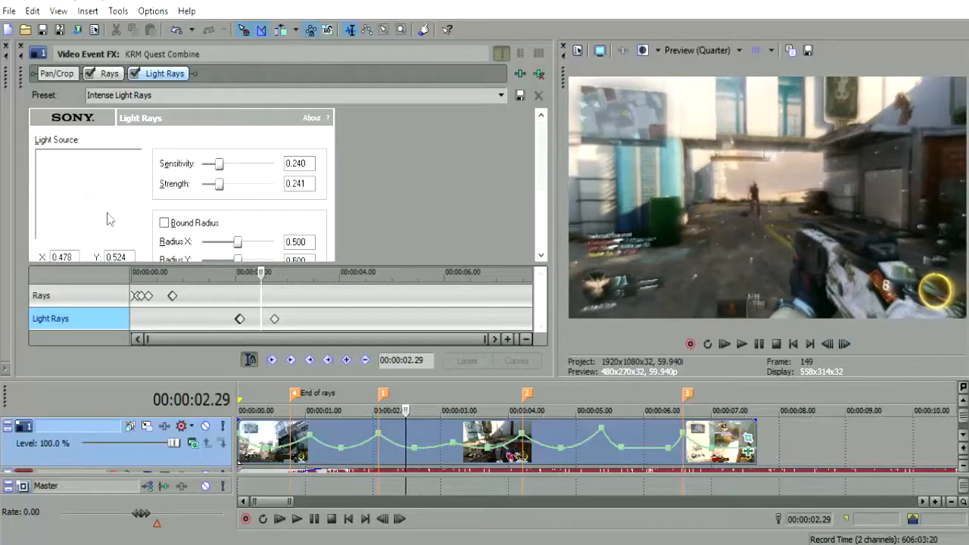
drag(85, 197, 86, 198)
click(845, 344)
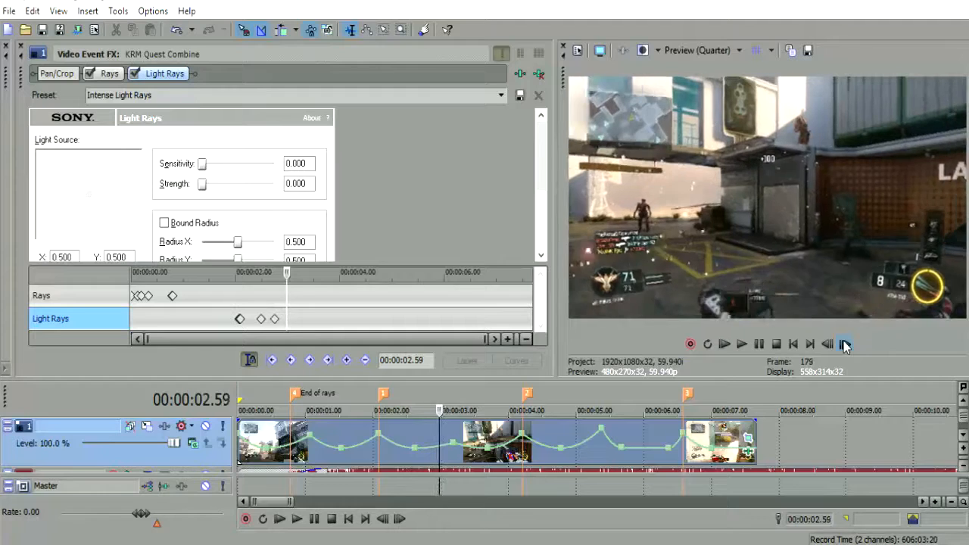
Step: Review the Light Rays flash by stepping through the clip from before marker 1 to just past 00:00:03
click(220, 319)
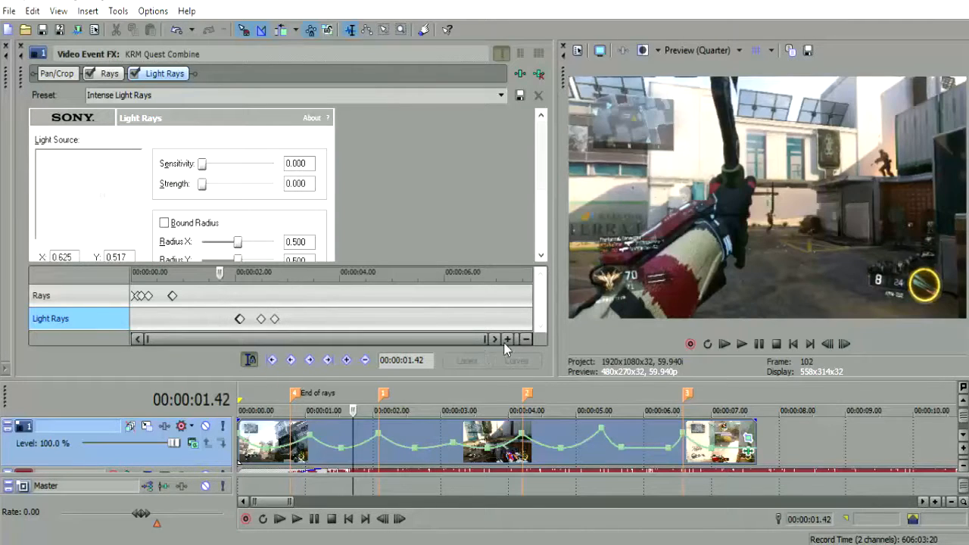
click(846, 345)
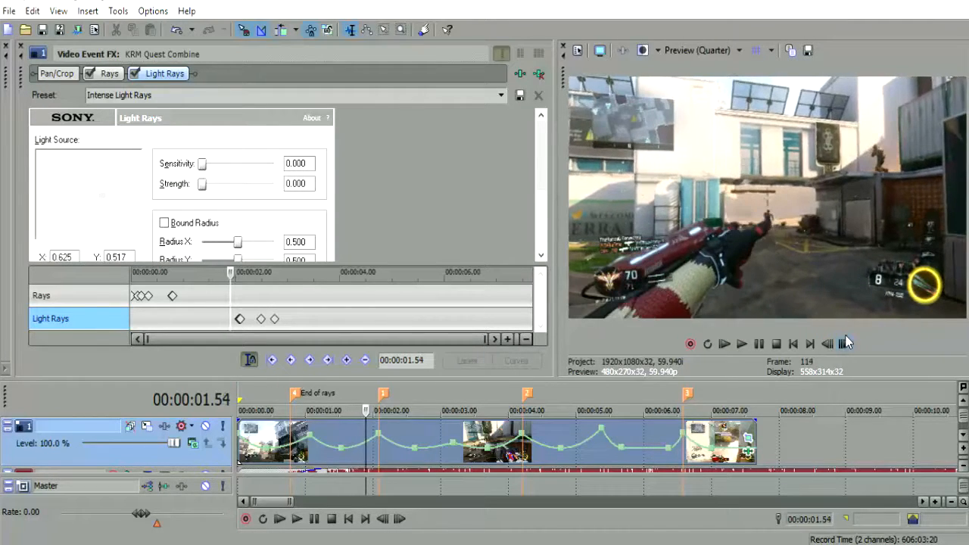
click(455, 434)
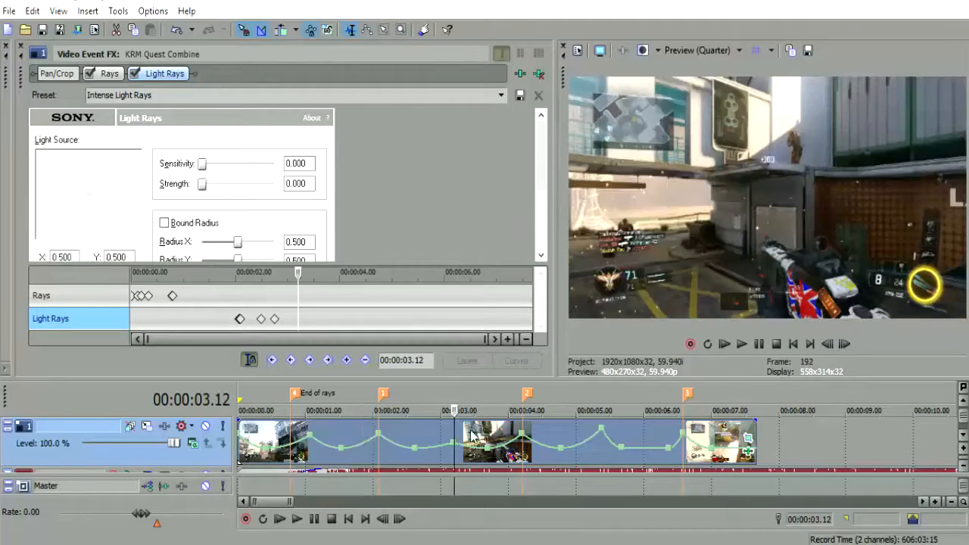
click(845, 344)
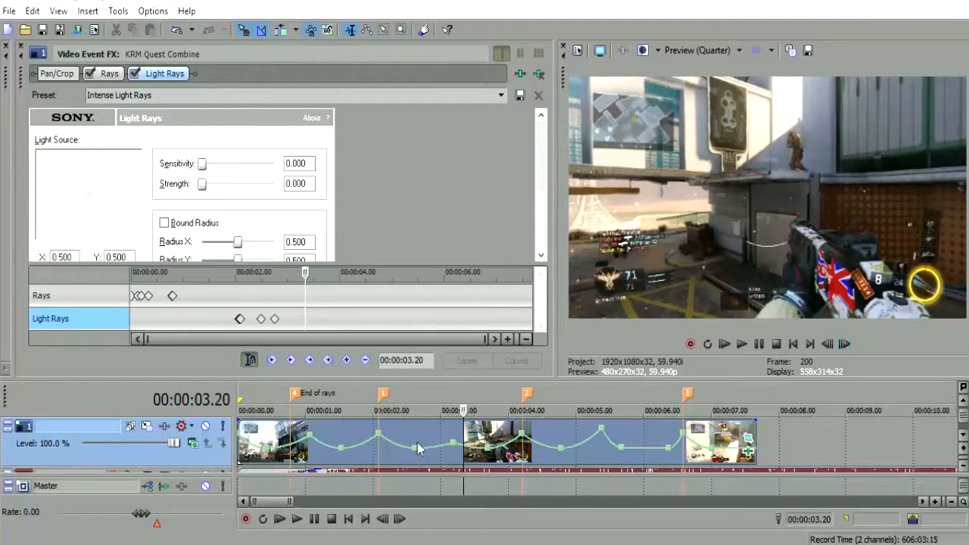
click(252, 446)
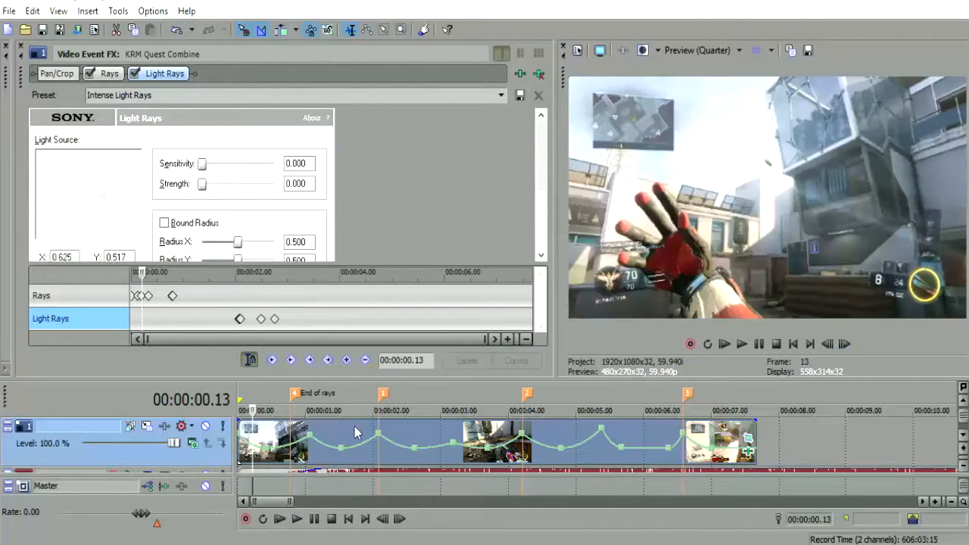
click(379, 450)
click(845, 344)
click(846, 345)
click(845, 345)
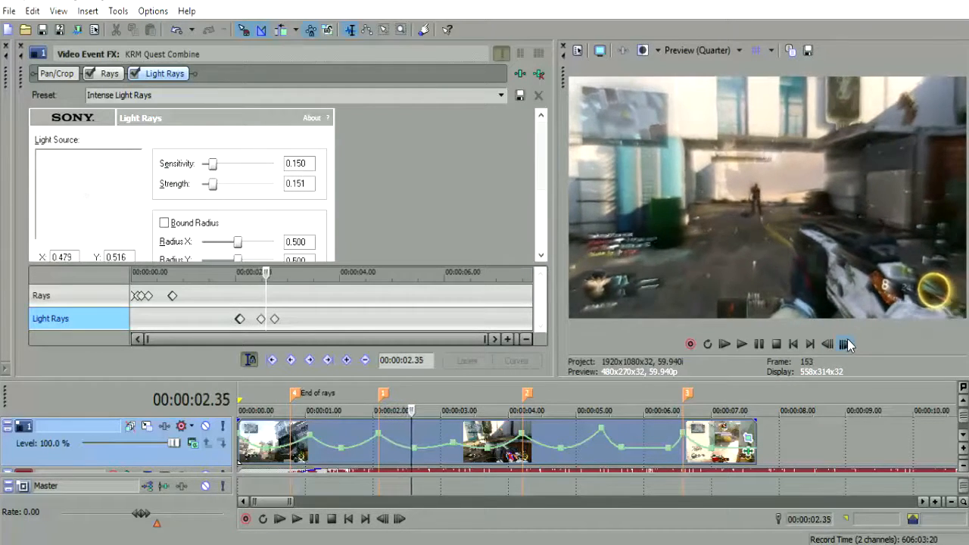
click(845, 344)
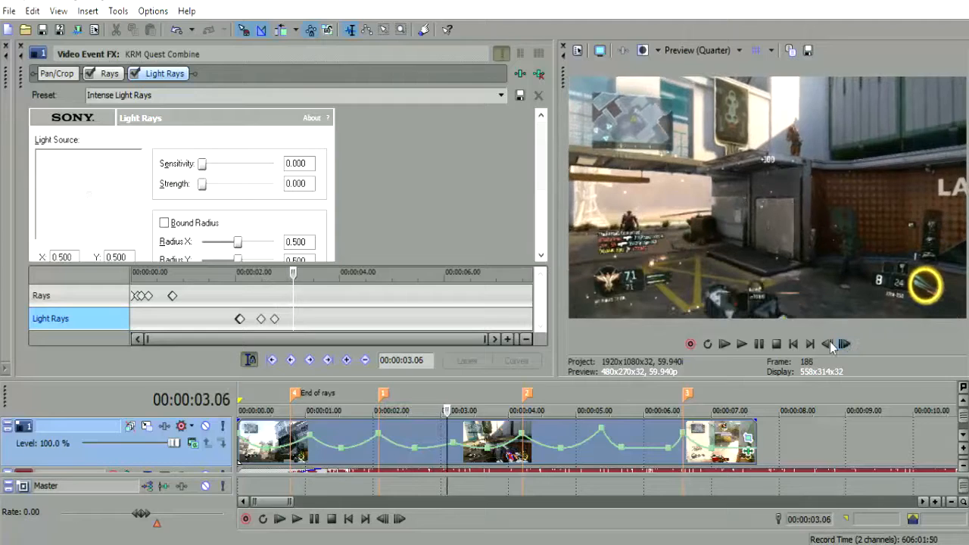